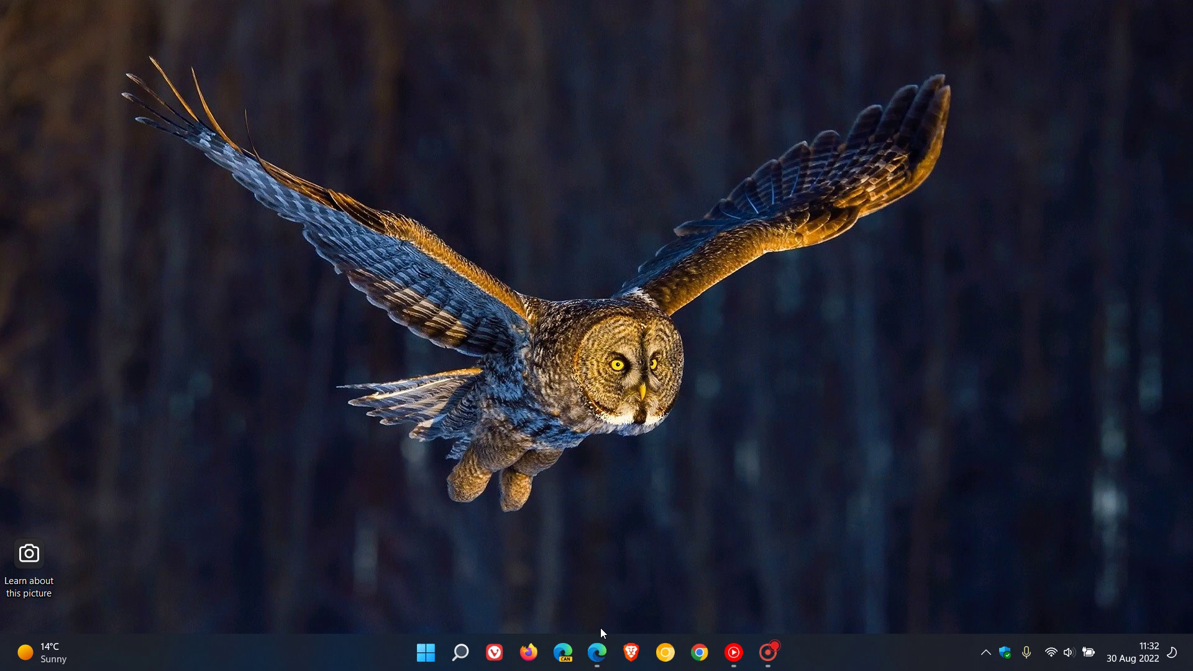
# Restore the minimized Edge window showing the Intel Wi-Fi driver 22.160.0 page.
pyautogui.click(597, 652)
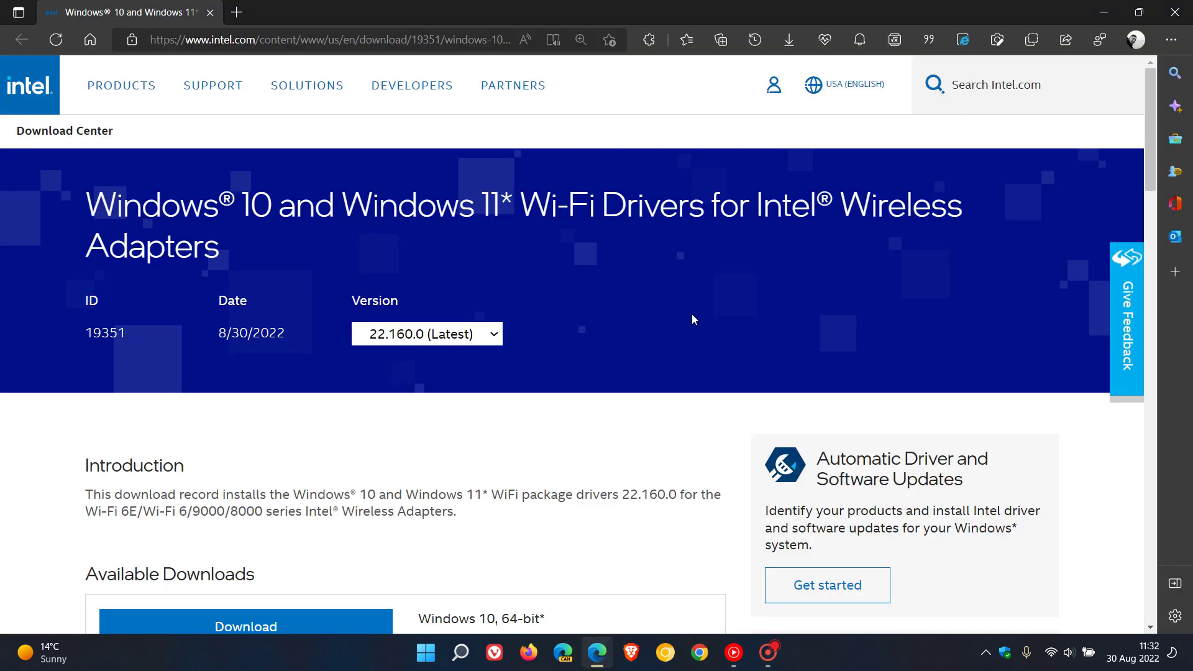
pyautogui.scroll(-3, 692, 319)
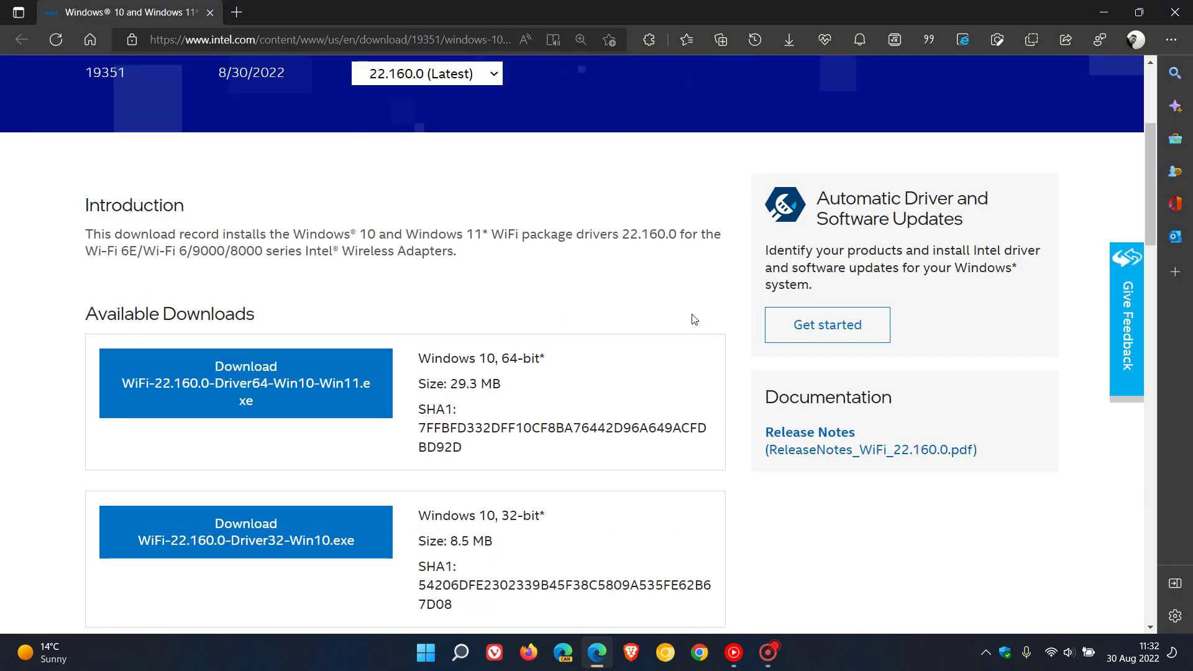
pyautogui.scroll(-3, 695, 308)
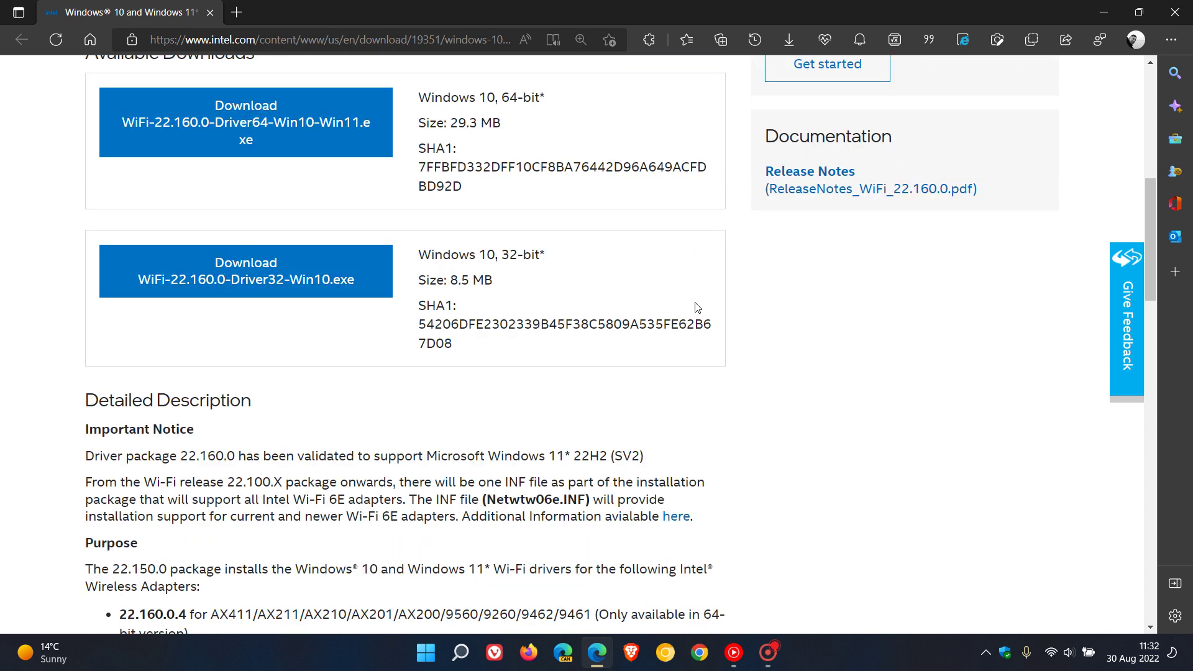
pyautogui.scroll(-1, 695, 307)
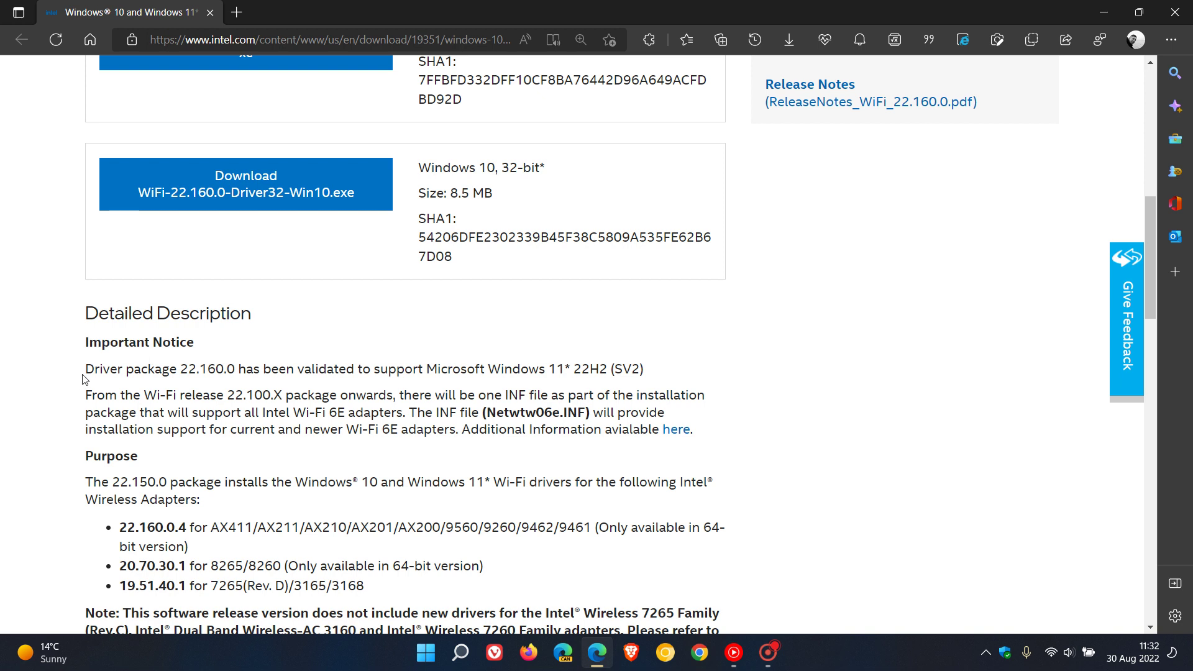
pyautogui.moveTo(86, 369); pyautogui.dragTo(235, 368)
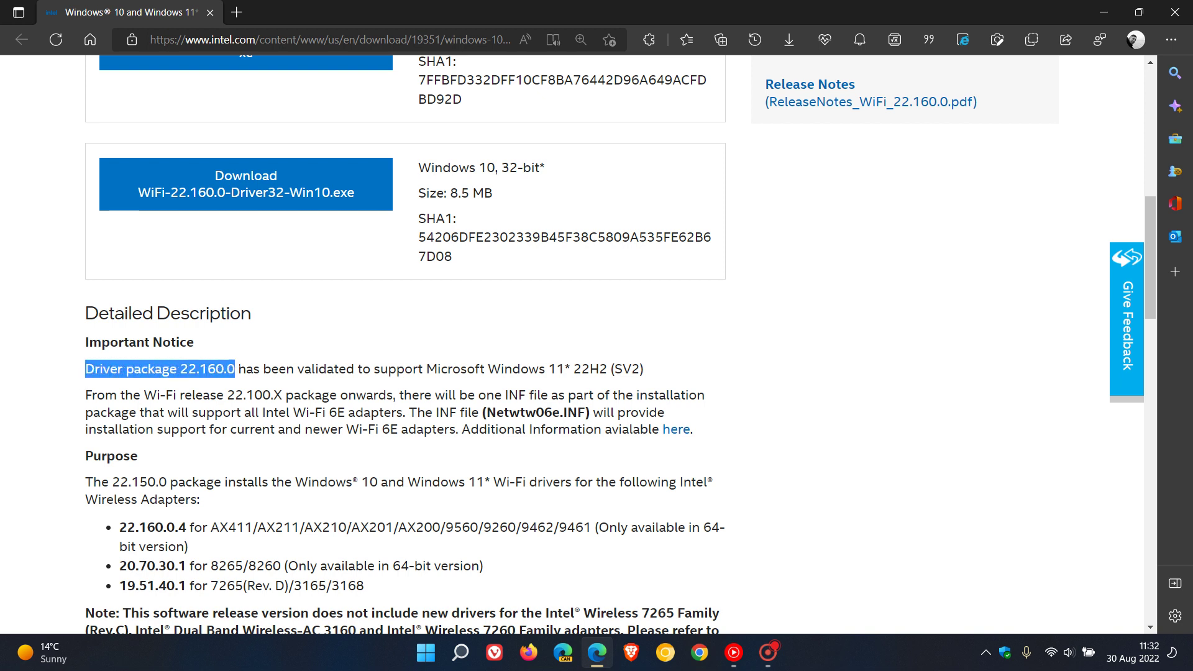
pyautogui.moveTo(235, 368); pyautogui.dragTo(608, 368)
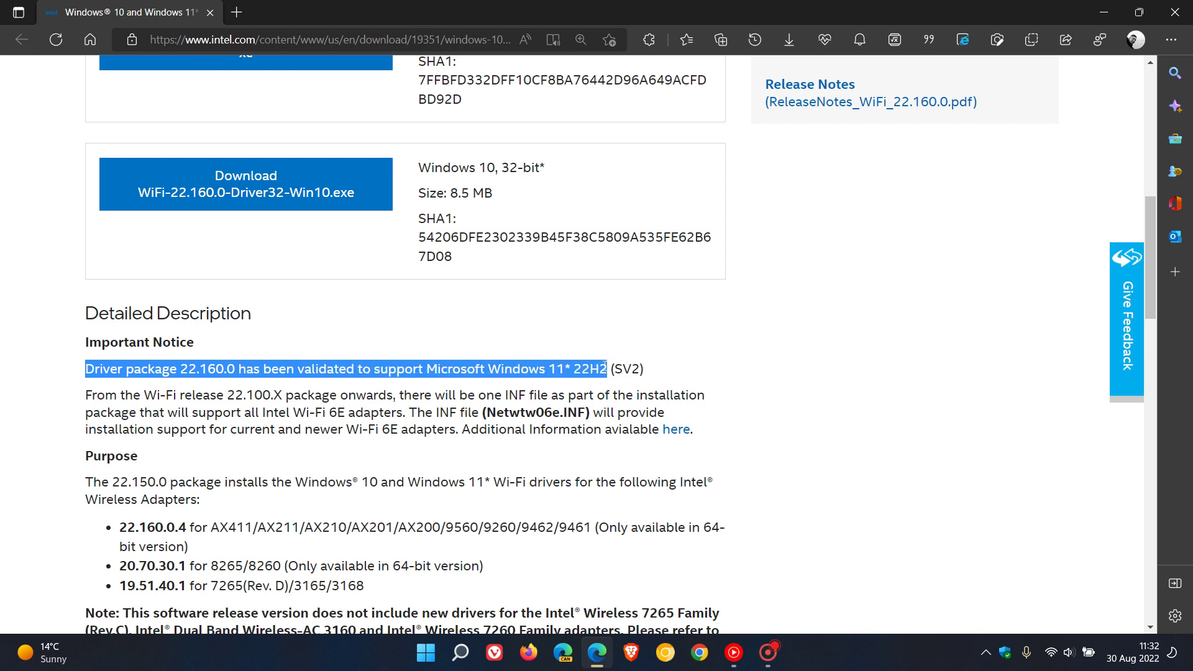
pyautogui.moveTo(609, 369); pyautogui.dragTo(645, 369)
pyautogui.click(781, 353)
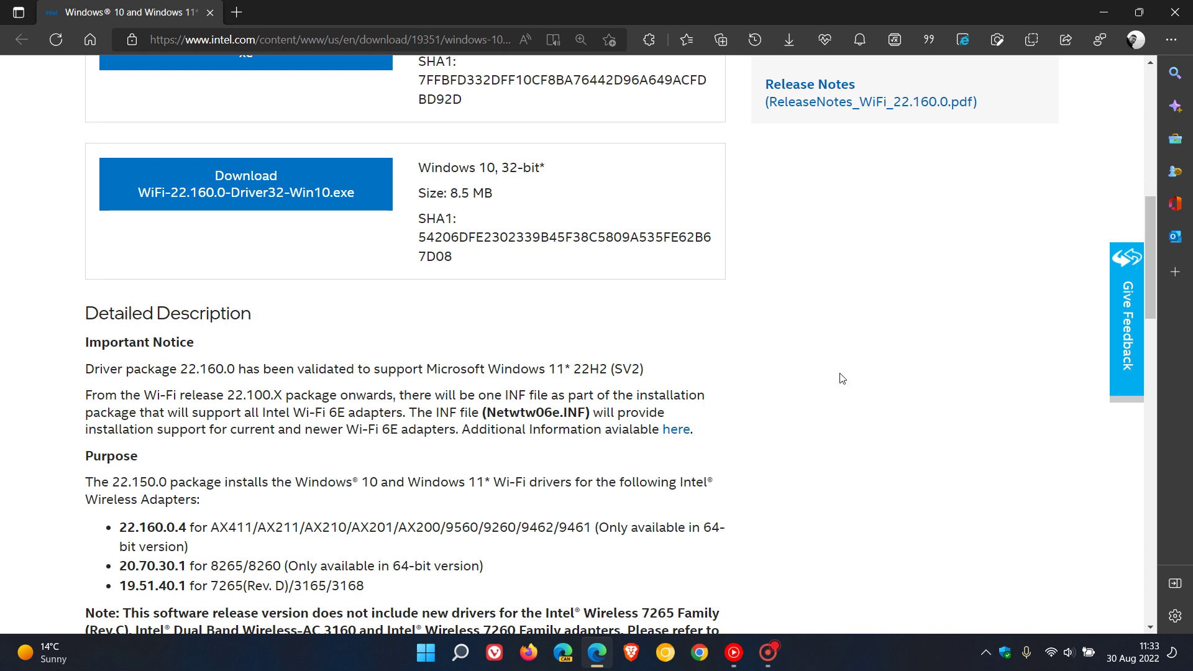
pyautogui.scroll(10, 843, 378)
pyautogui.scroll(2, 741, 417)
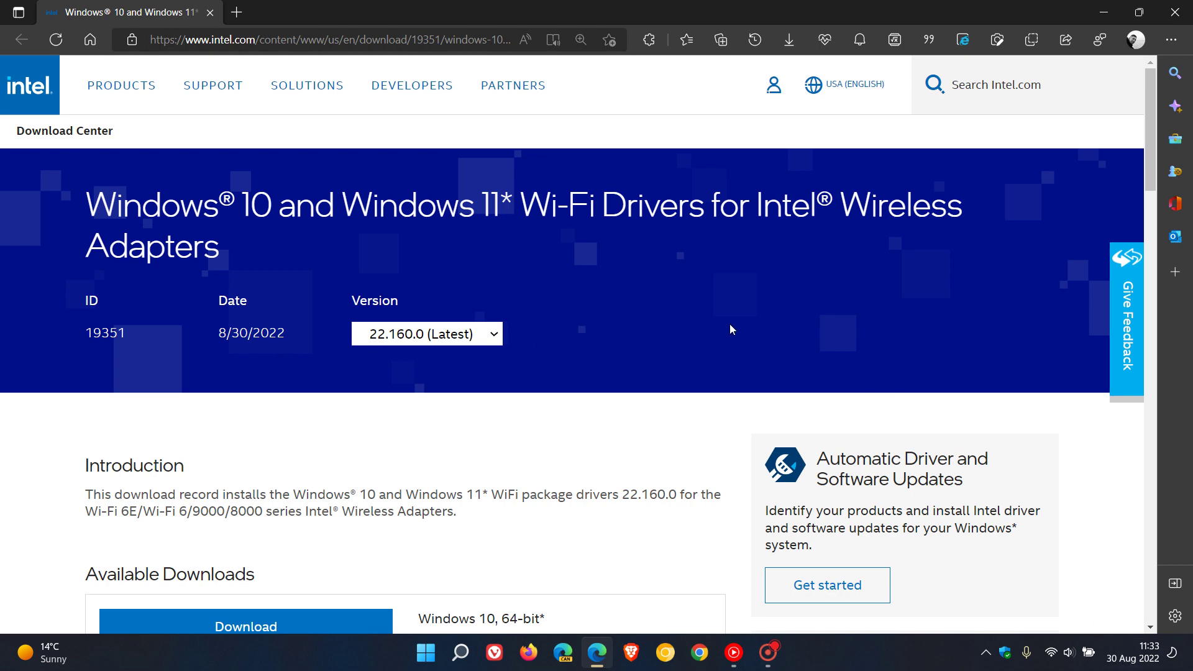
pyautogui.scroll(-2, 730, 324)
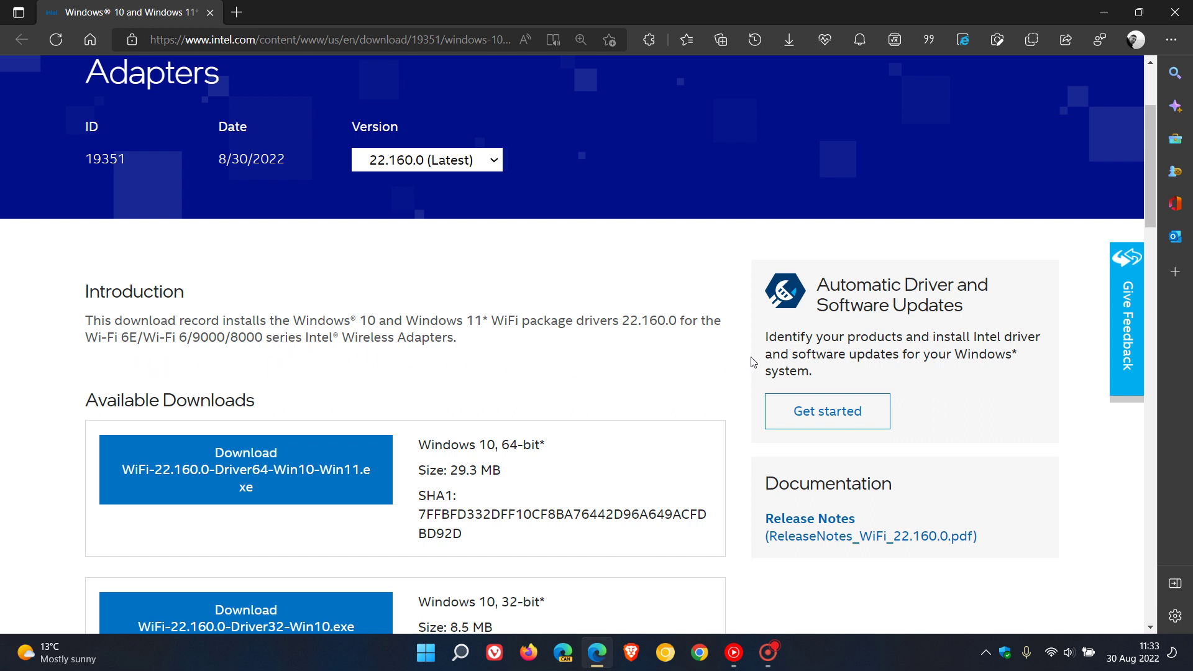
pyautogui.scroll(-1, 755, 362)
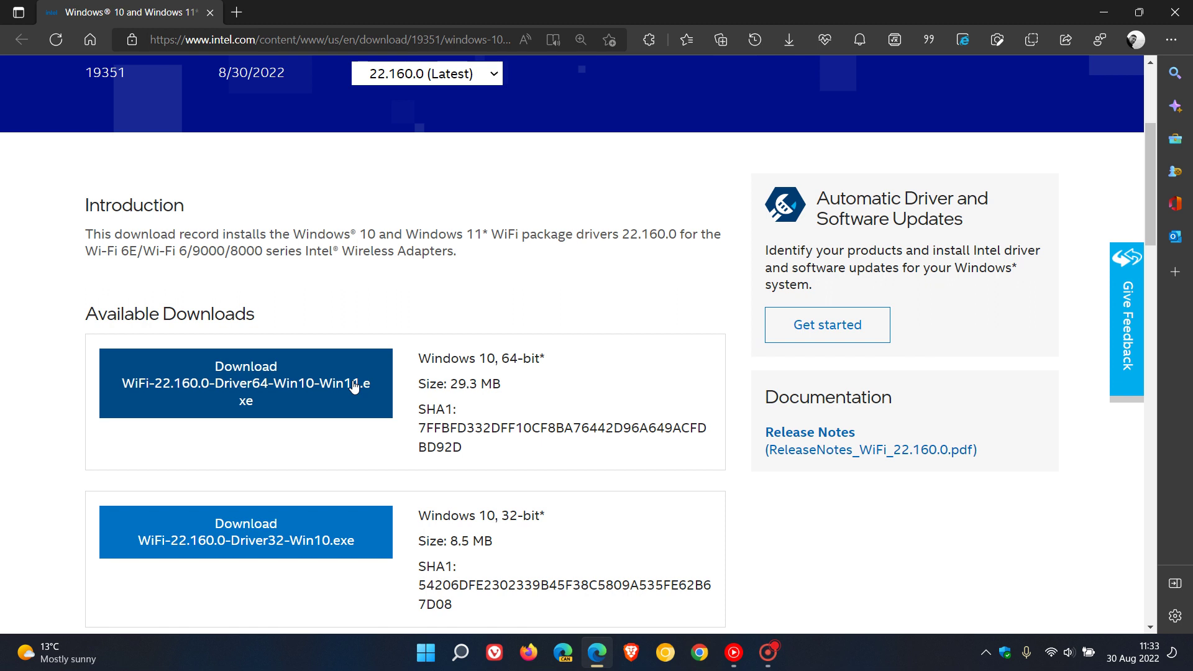
pyautogui.scroll(-1, 355, 386)
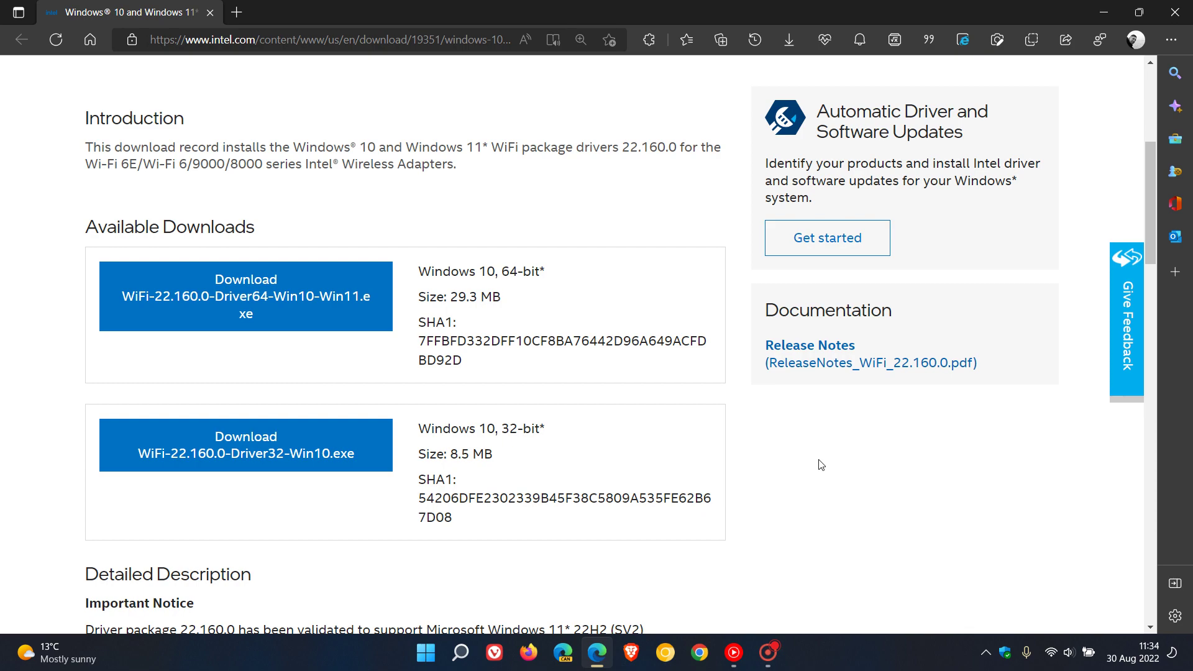
pyautogui.scroll(-6, 849, 449)
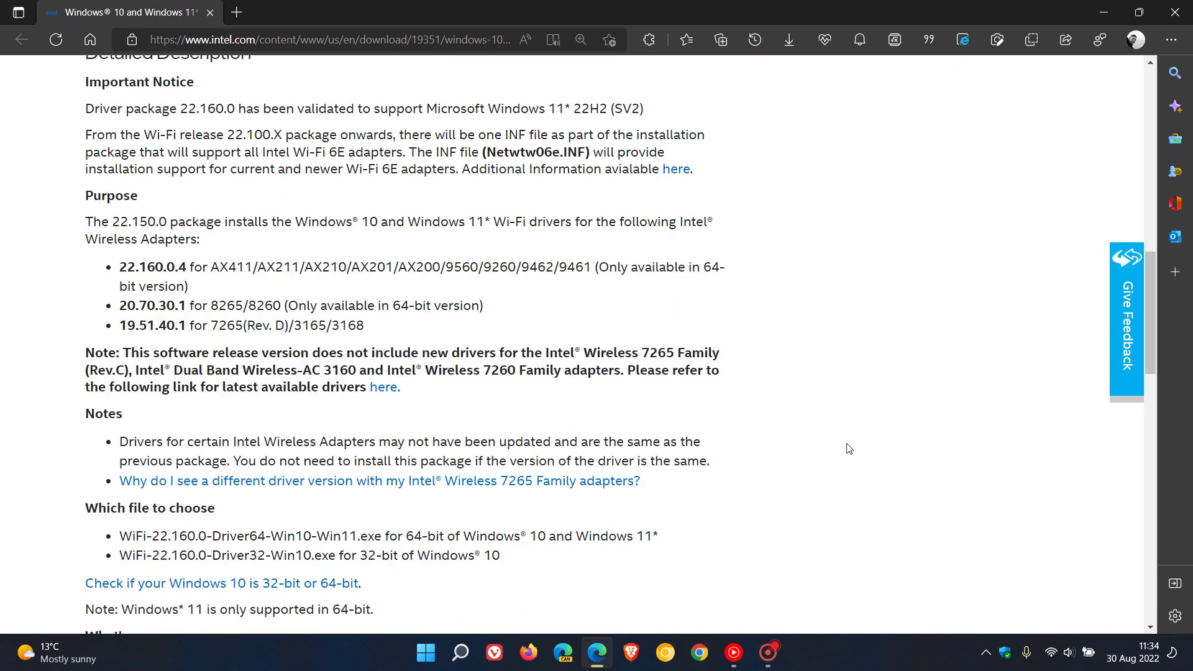
pyautogui.scroll(-3, 849, 448)
pyautogui.scroll(-3, 849, 448)
pyautogui.scroll(-2, 848, 448)
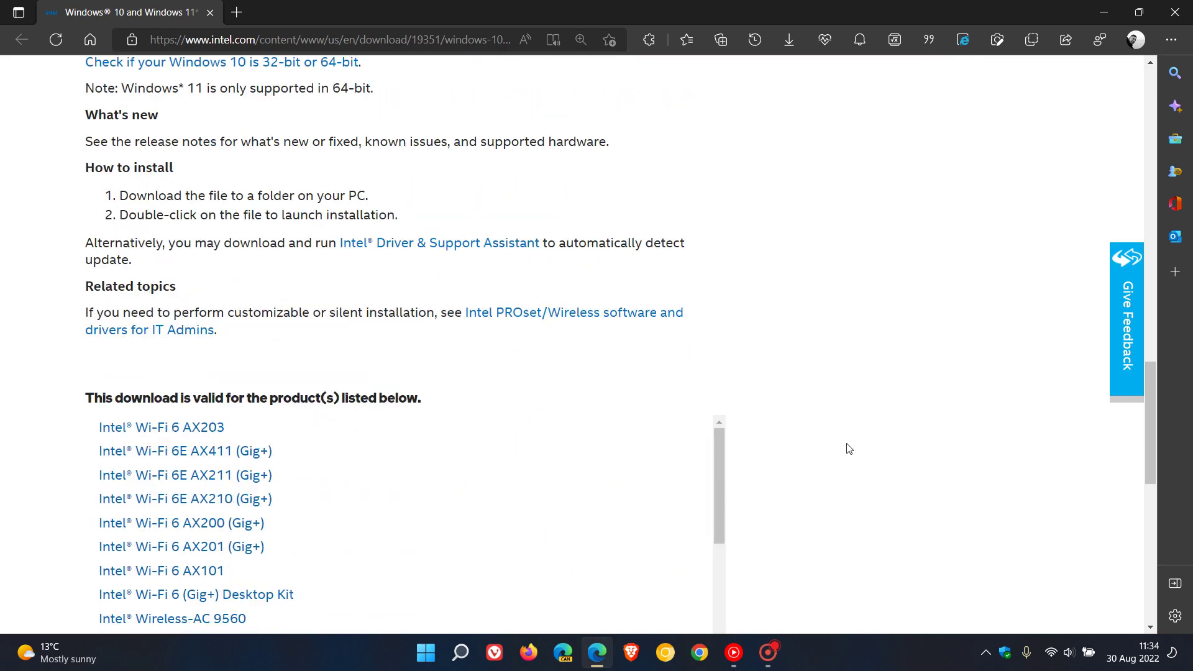
pyautogui.scroll(5, 848, 448)
pyautogui.scroll(4, 849, 448)
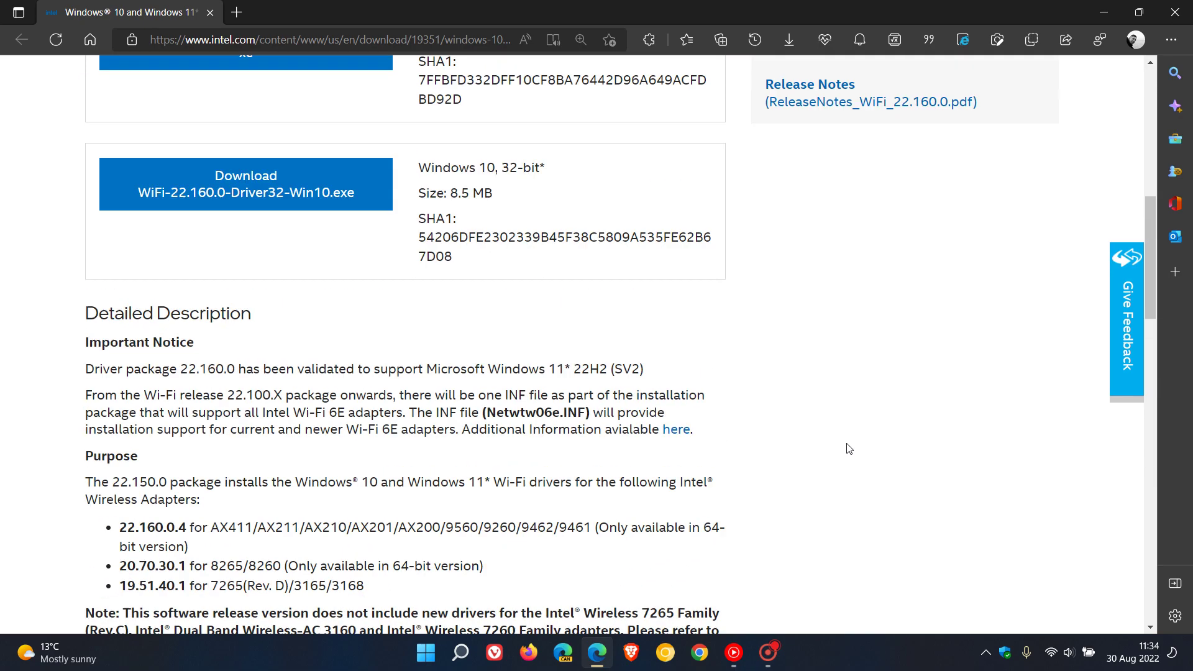
pyautogui.scroll(4, 849, 448)
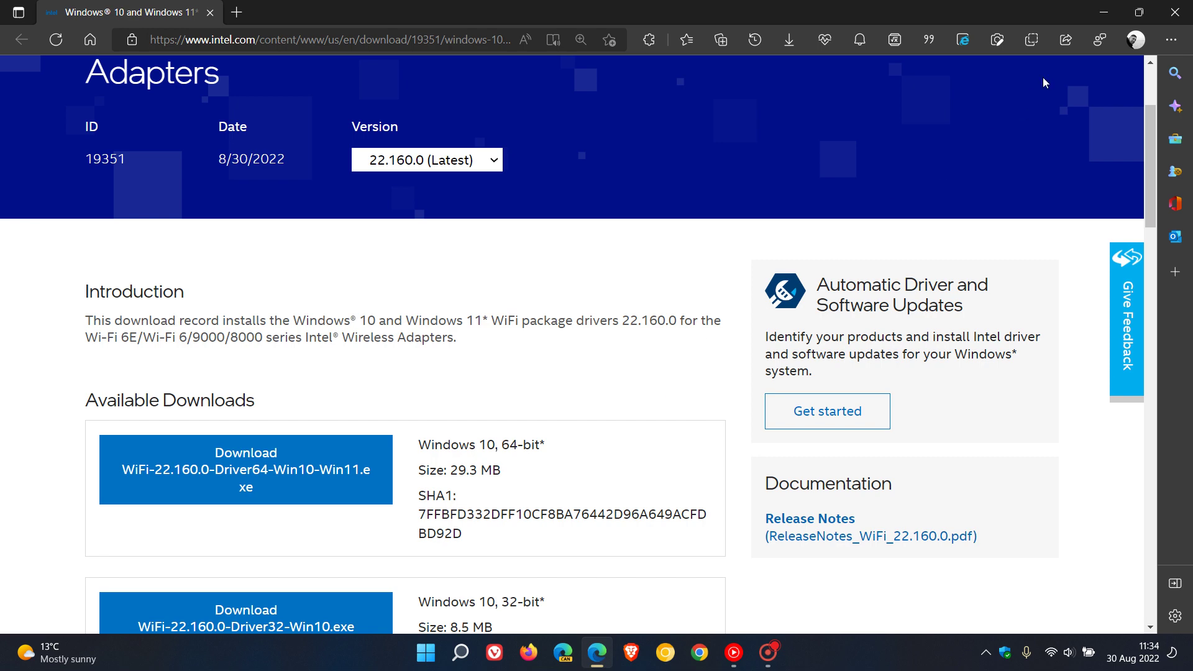
# Minimize the Intel driver page to reveal the owl wallpaper desktop.
pyautogui.click(1104, 12)
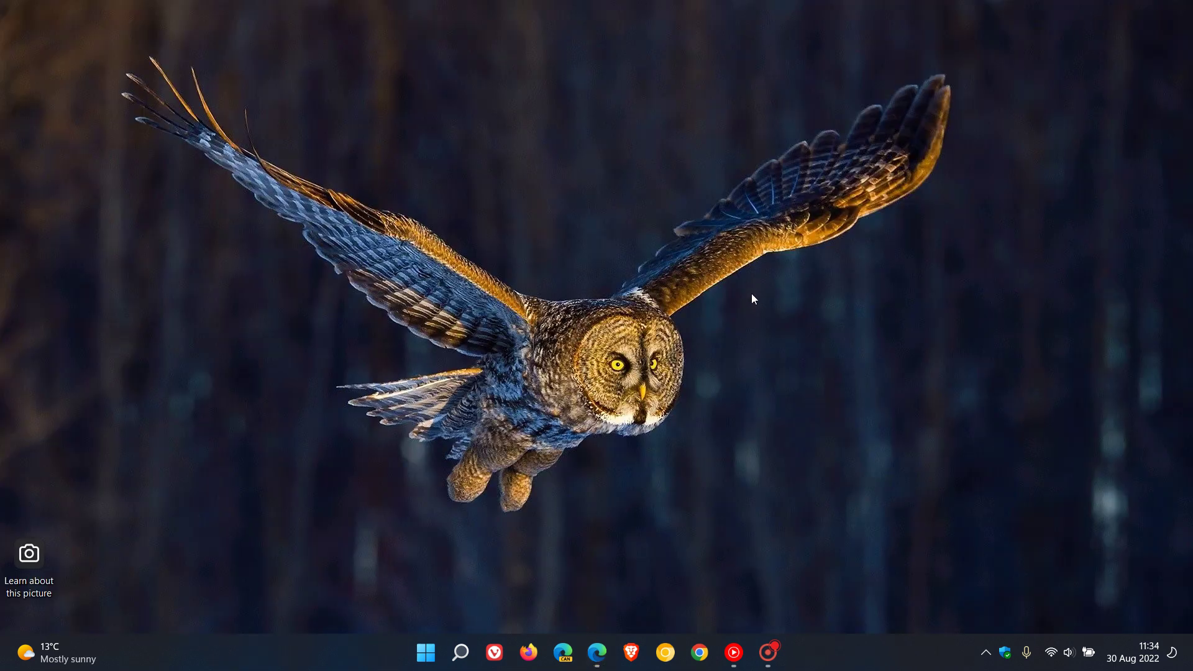